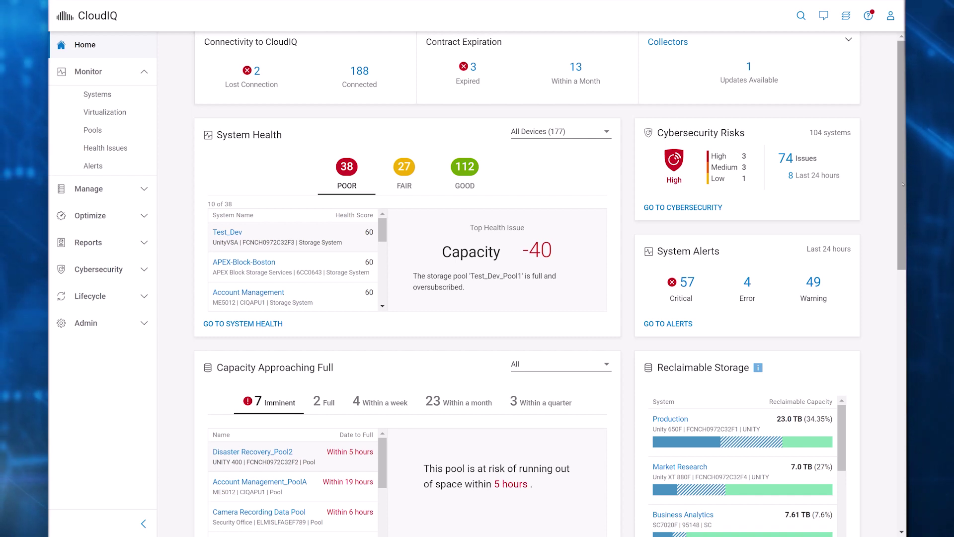
- Scroll the home dashboard down to the Optics Approaching Failure widget showing 3 failed ports
scroll(527, 283, "down", 3)
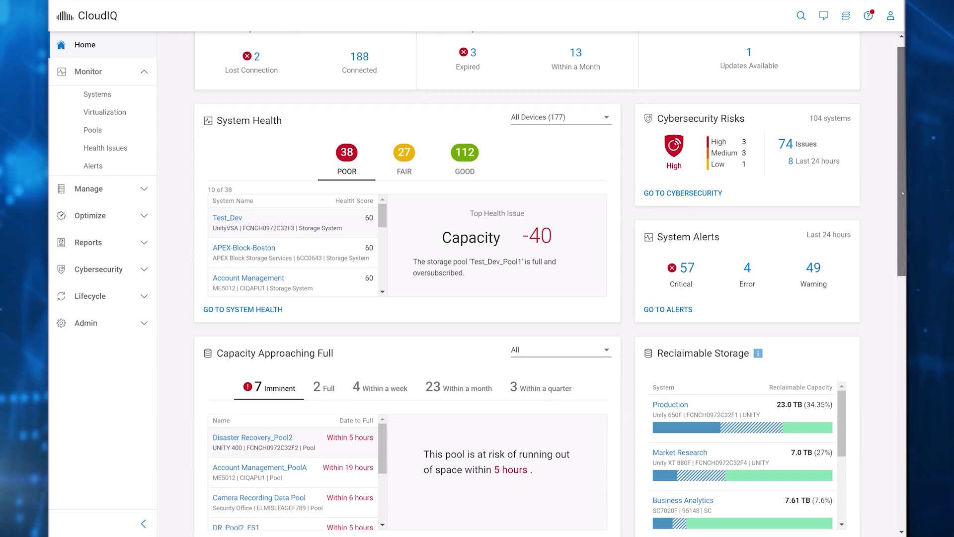
left_click_drag(903, 247, 885, 447)
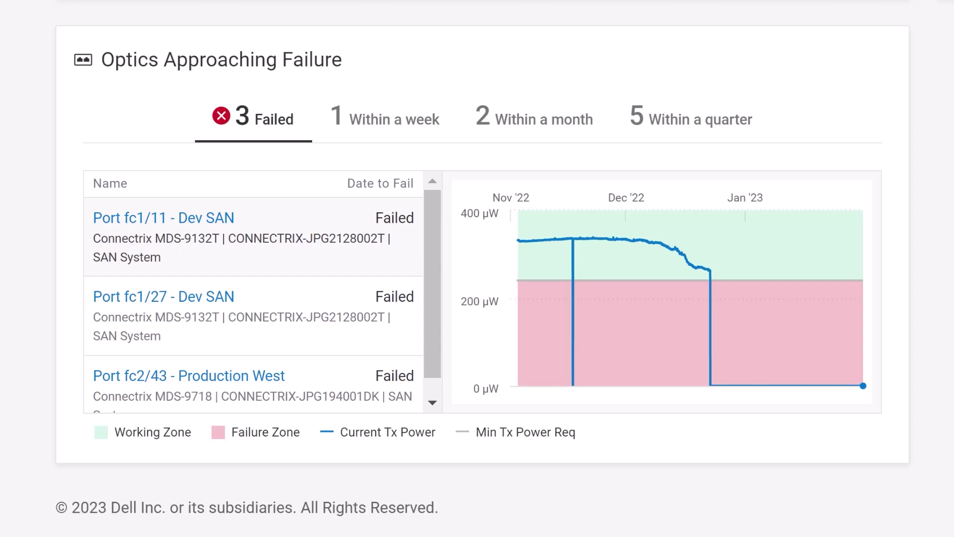
- Switch Optics Approaching Failure from Within a week to Within a month, listing fc1/11 and fc/3/35
left_click(376, 122)
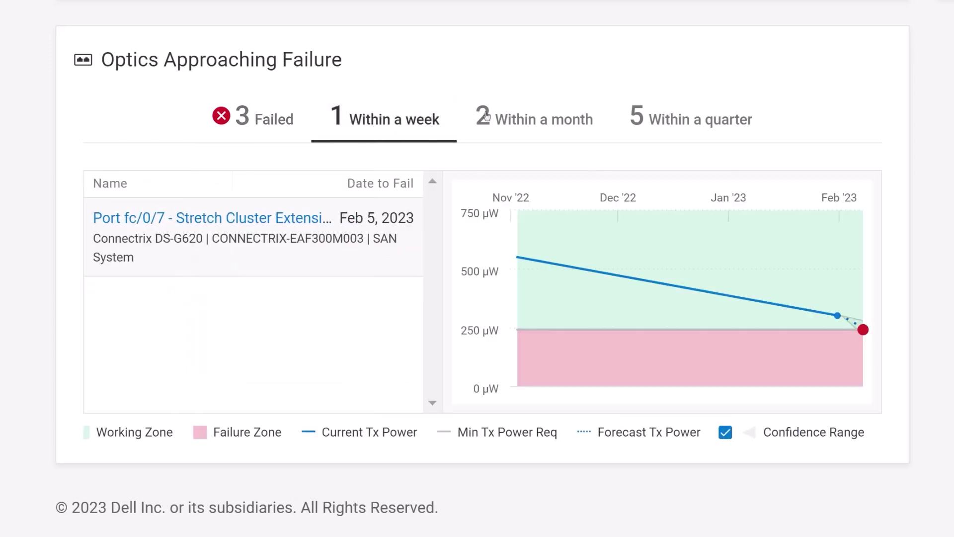
left_click(530, 125)
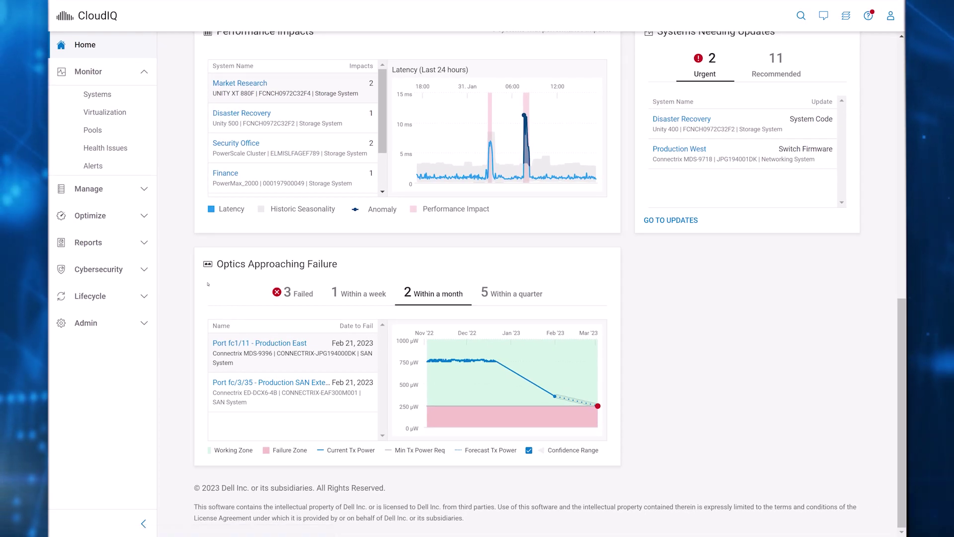
- Open Monitor > Systems and view the system cards as Inventory, then Capacity
left_click(143, 101)
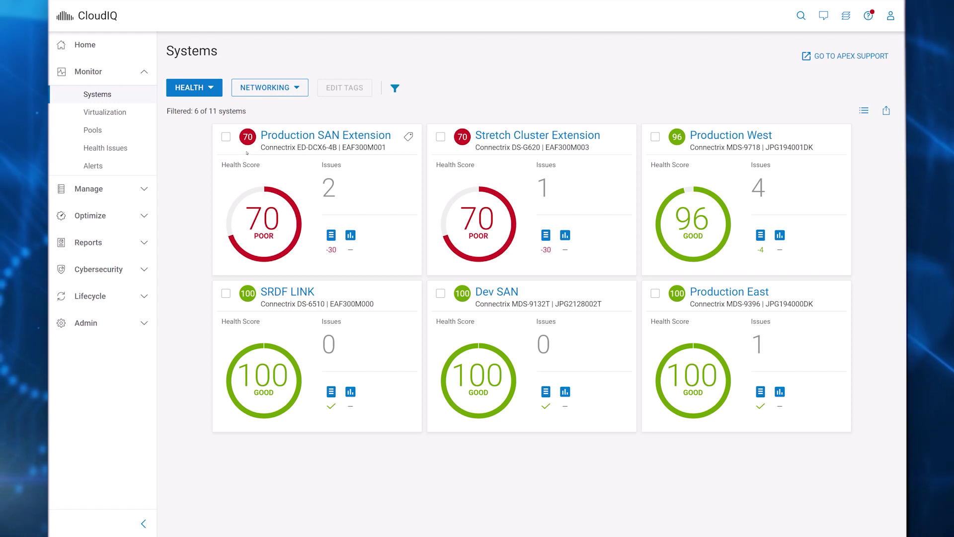
left_click(210, 91)
left_click(197, 128)
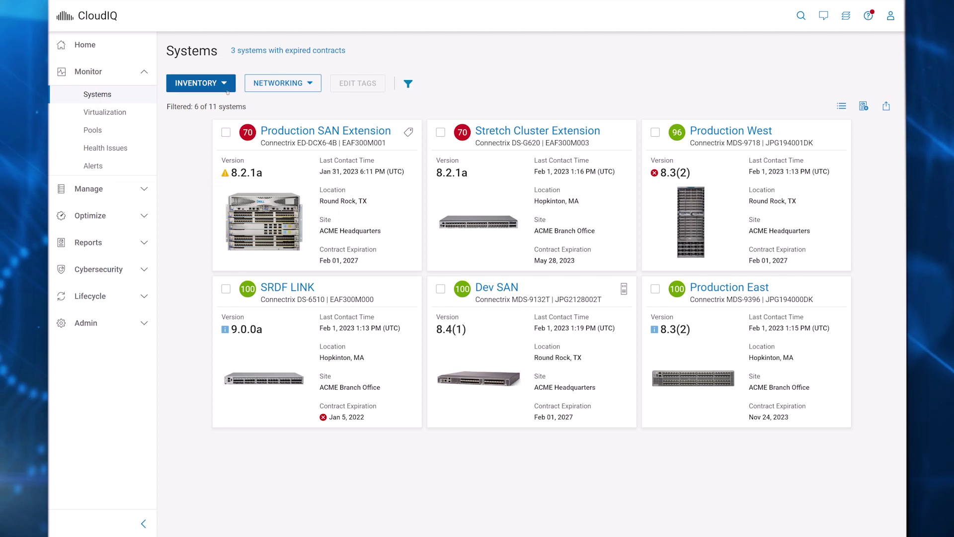
left_click(198, 83)
left_click(195, 141)
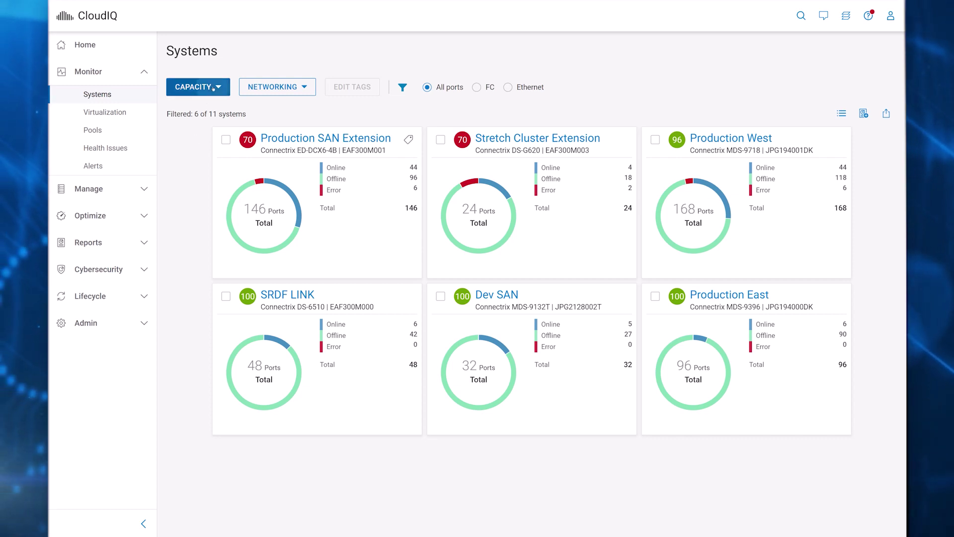
- Switch the cards to Performance and open Production SAN Extension's health details
left_click(196, 87)
left_click(190, 163)
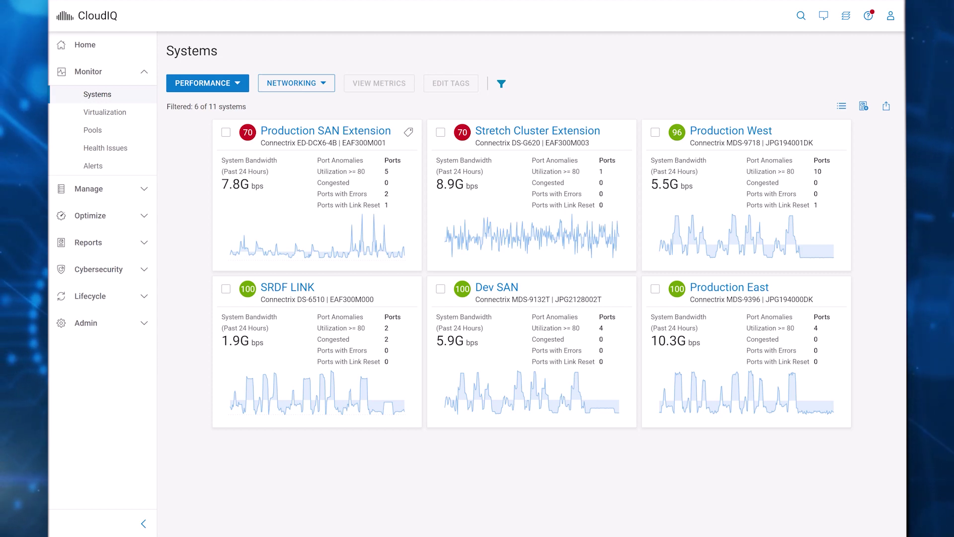
left_click(263, 131)
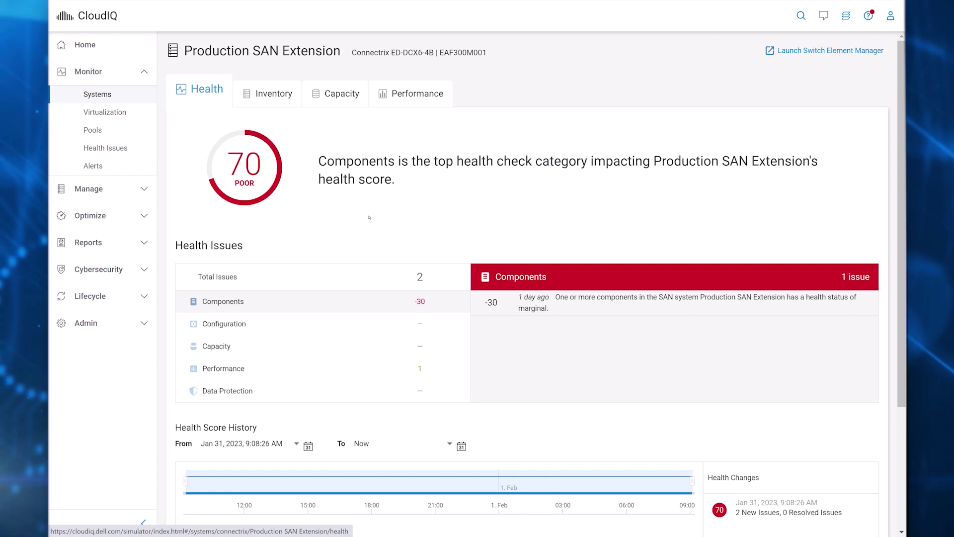
- Expand the Components issue's resolution, then the Performance issue about errors on port 3/14
left_click(530, 301)
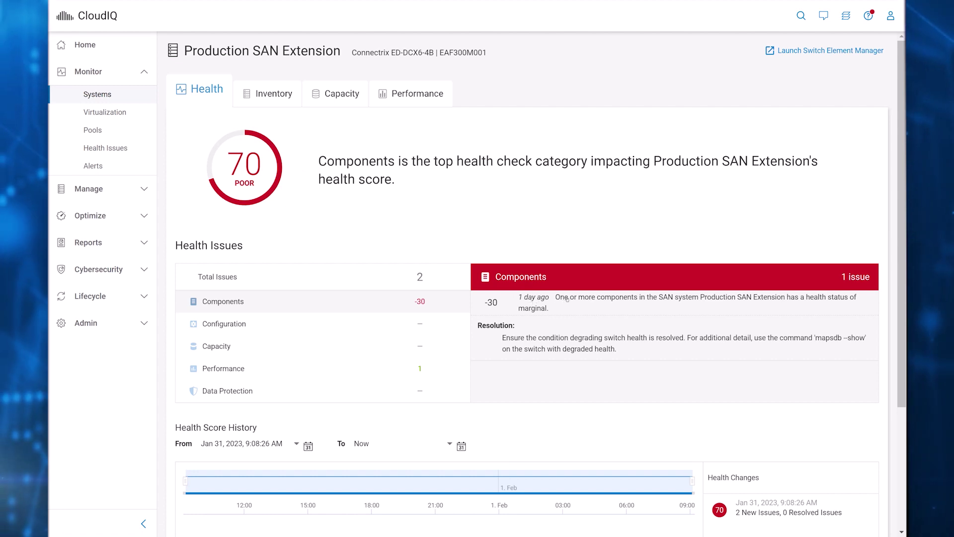
scroll(566, 298, "down", 3)
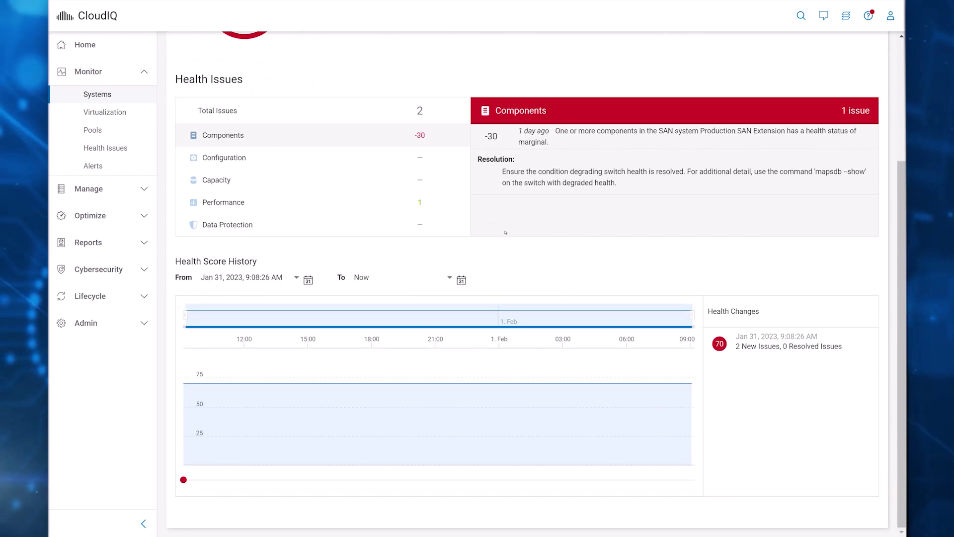
left_click(421, 207)
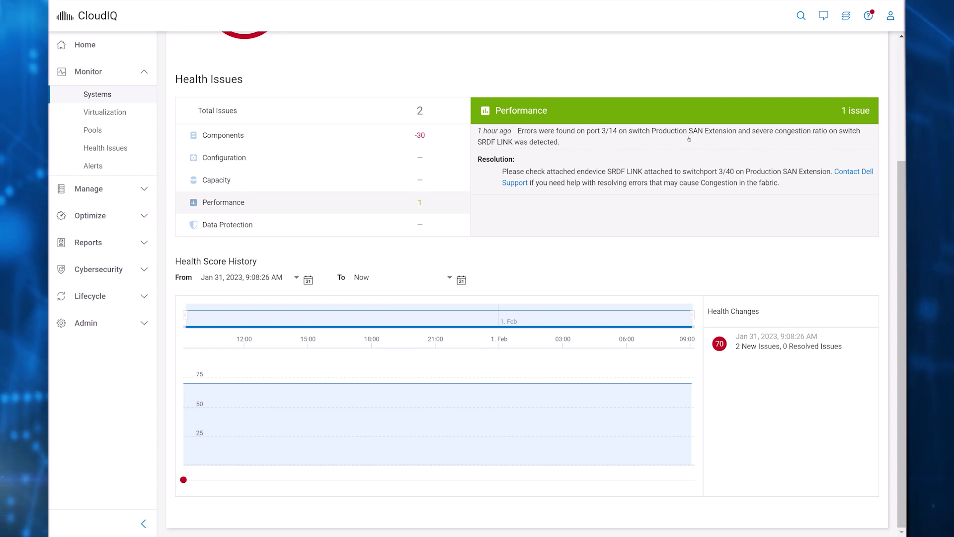
scroll(688, 139, "up", 3)
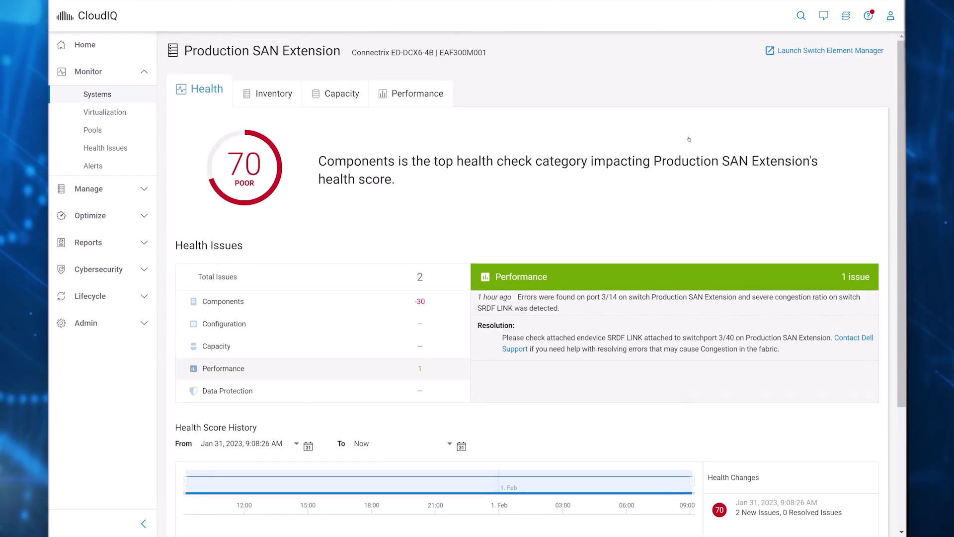
- Browse Inventory's Partitions, Zones, Attached Devices, Virtual Machines, Components and Licenses, then Capacity's 150 ports
left_click(292, 102)
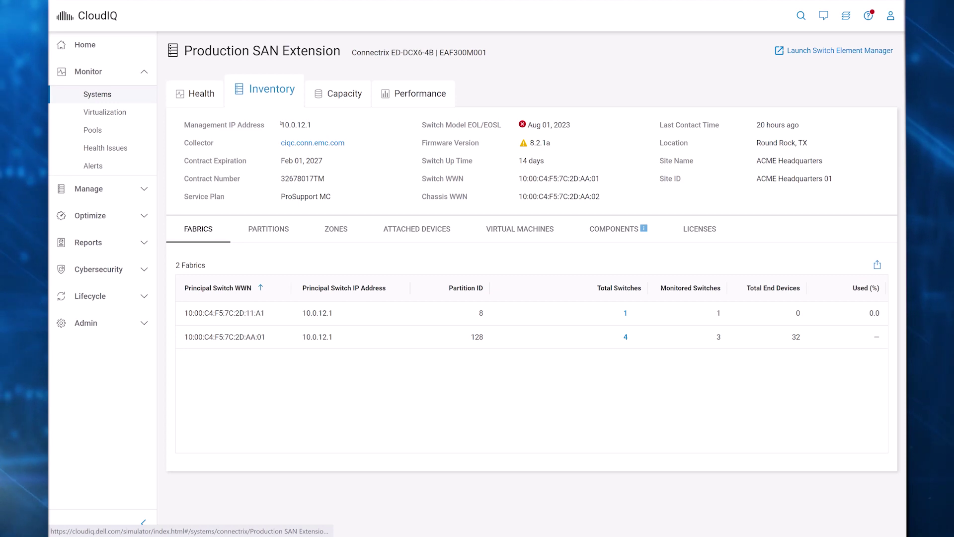
left_click(251, 232)
left_click(337, 229)
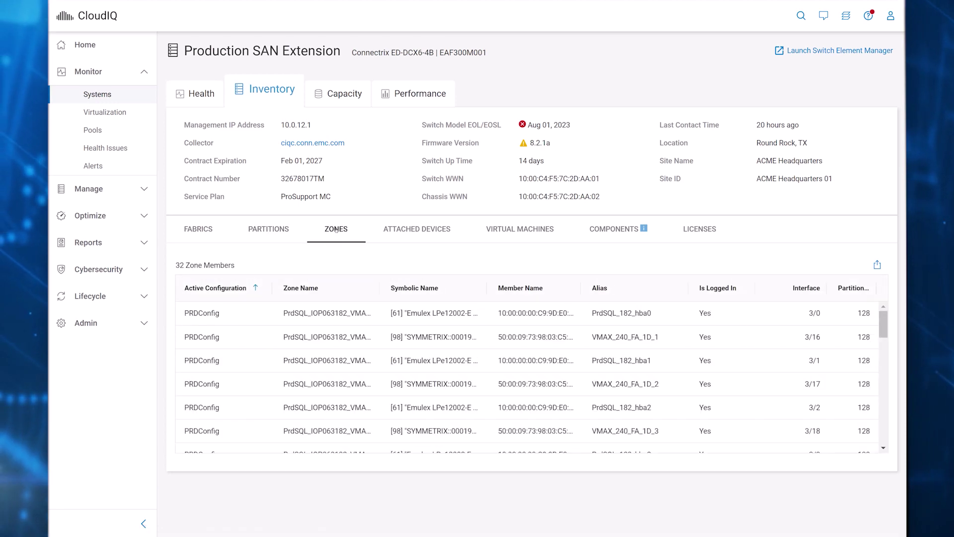
left_click(385, 230)
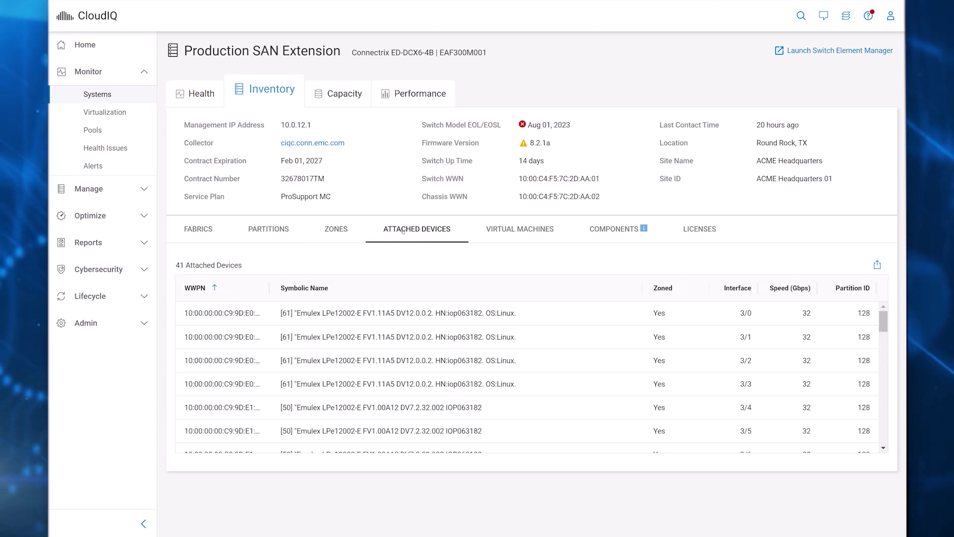
left_click(495, 229)
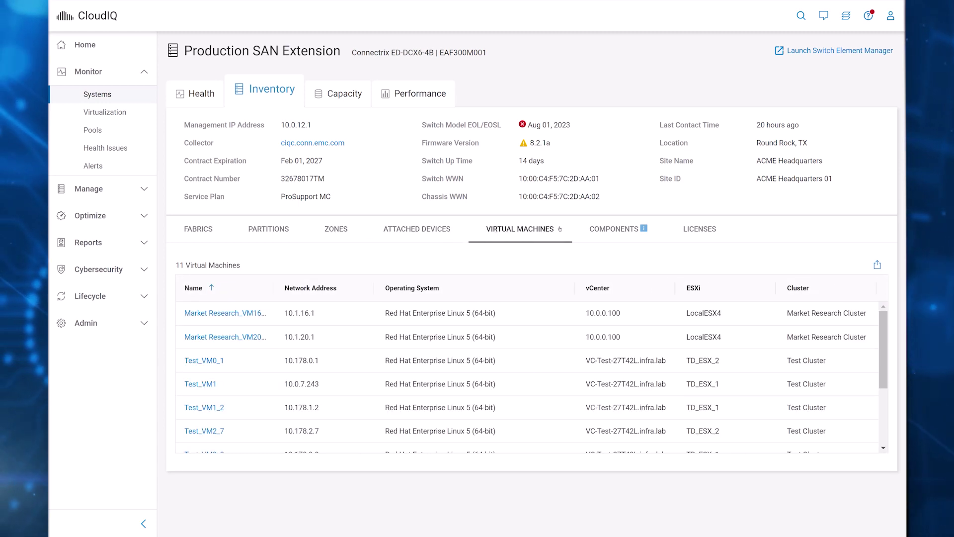
left_click(605, 230)
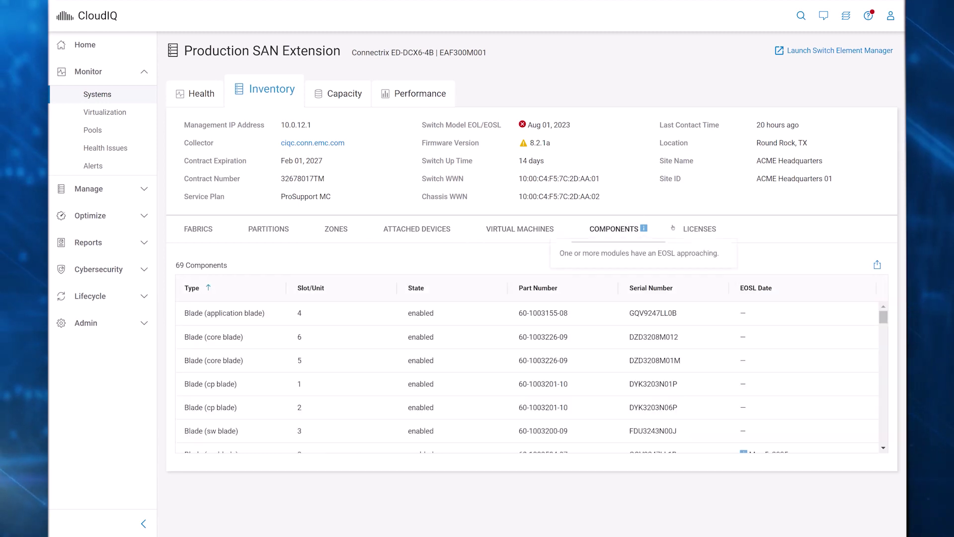
left_click(692, 231)
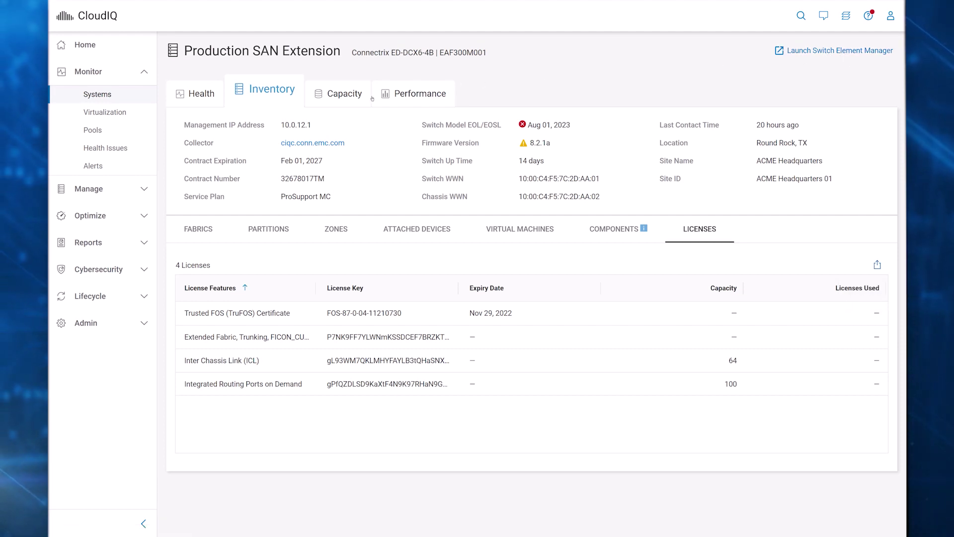
left_click(356, 99)
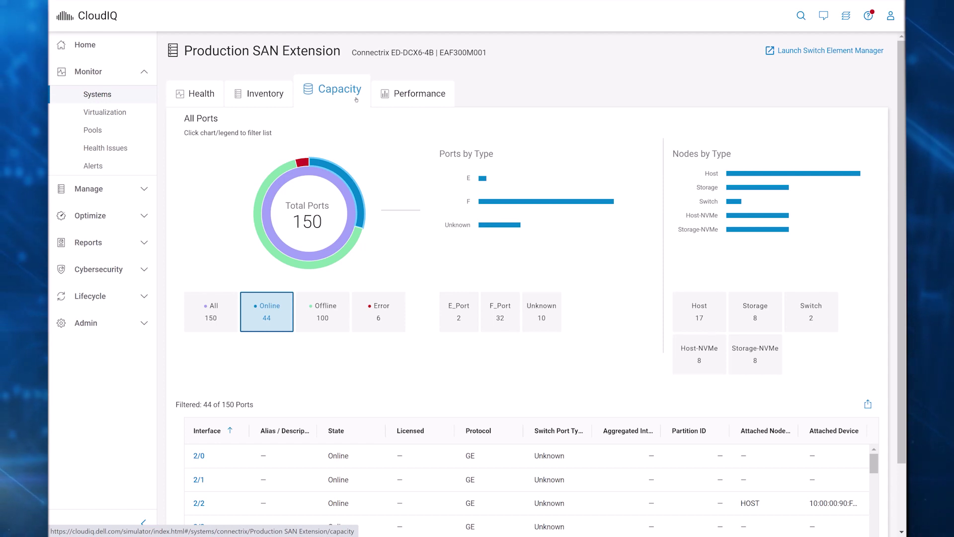
- On the Performance tab, select the 11:30–13:50 Link Resets spike to list the top 5 objects
left_click(398, 99)
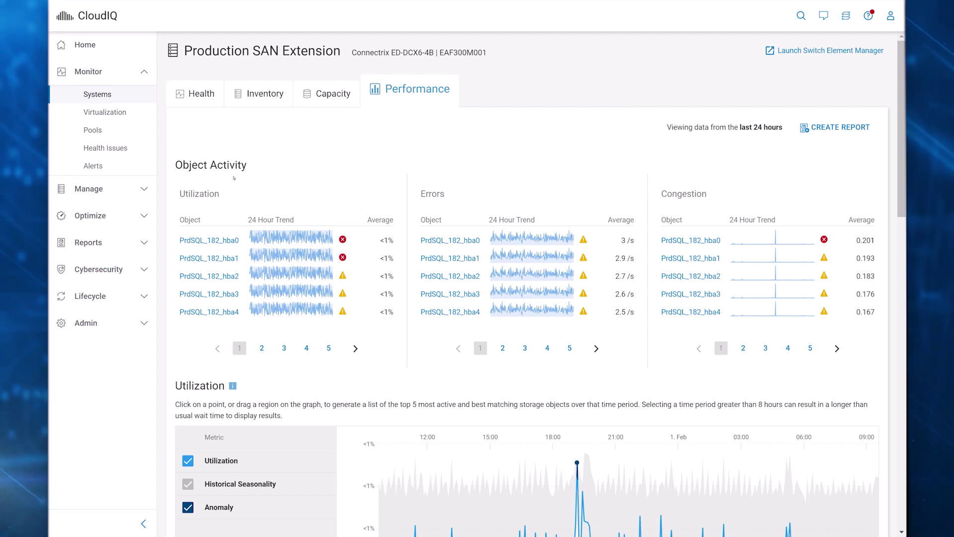
scroll(233, 178, "down", 8)
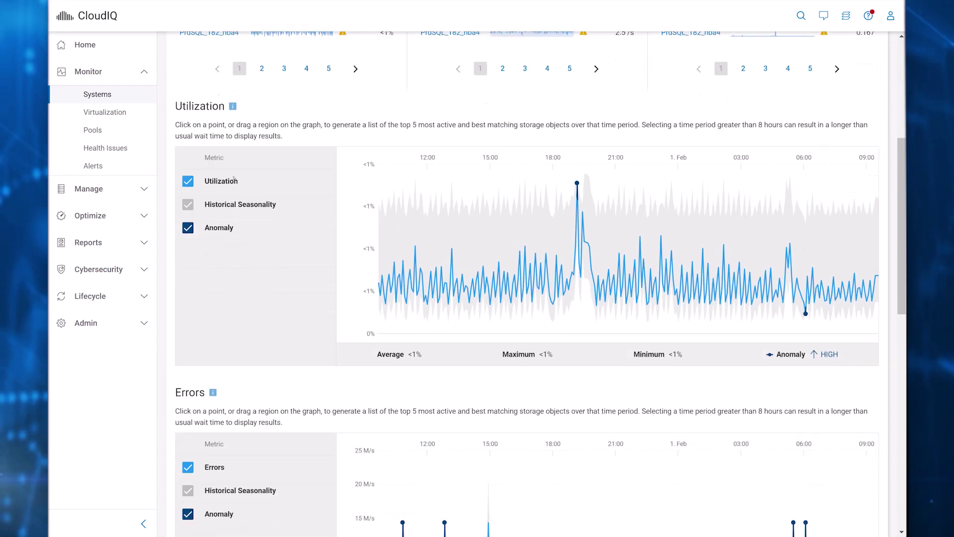
scroll(234, 177, "down", 10)
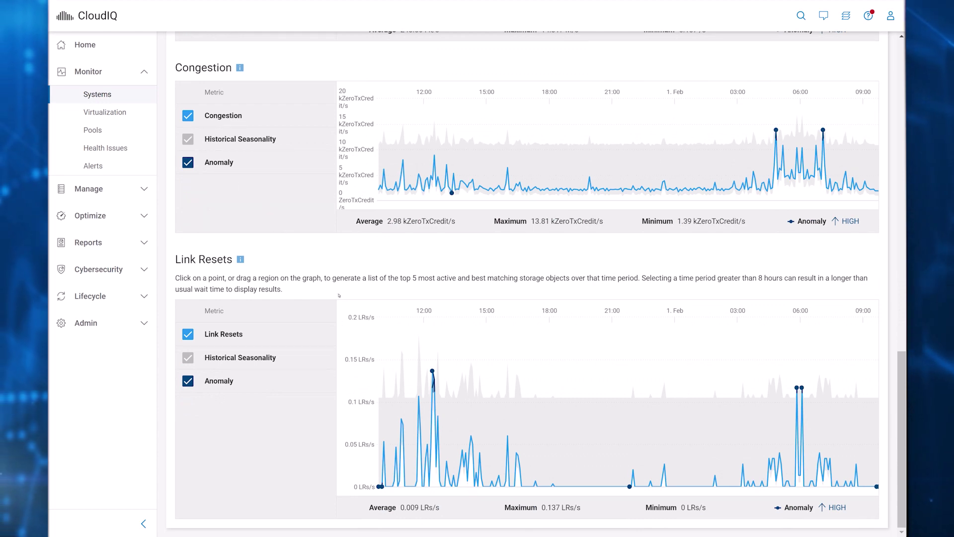
mouse_move(434, 360)
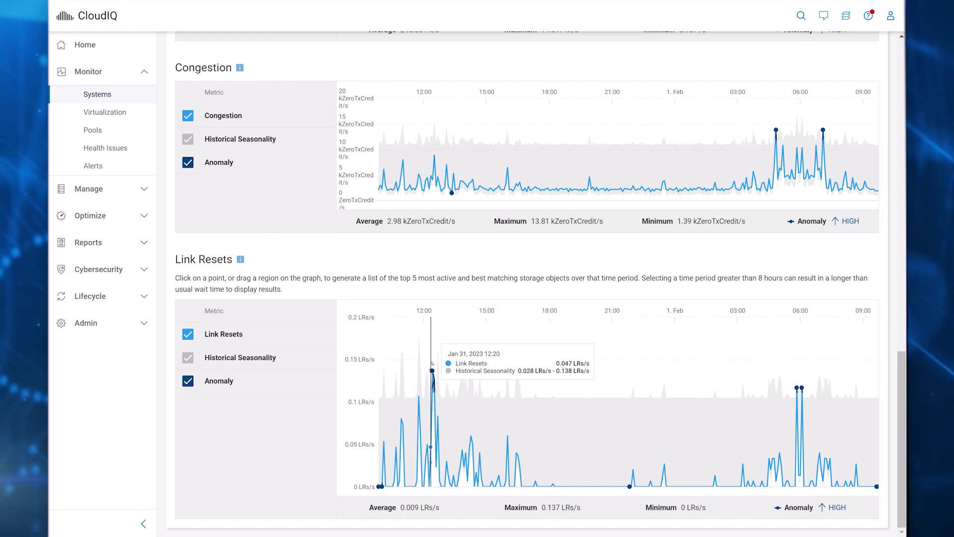
left_click_drag(414, 366, 461, 366)
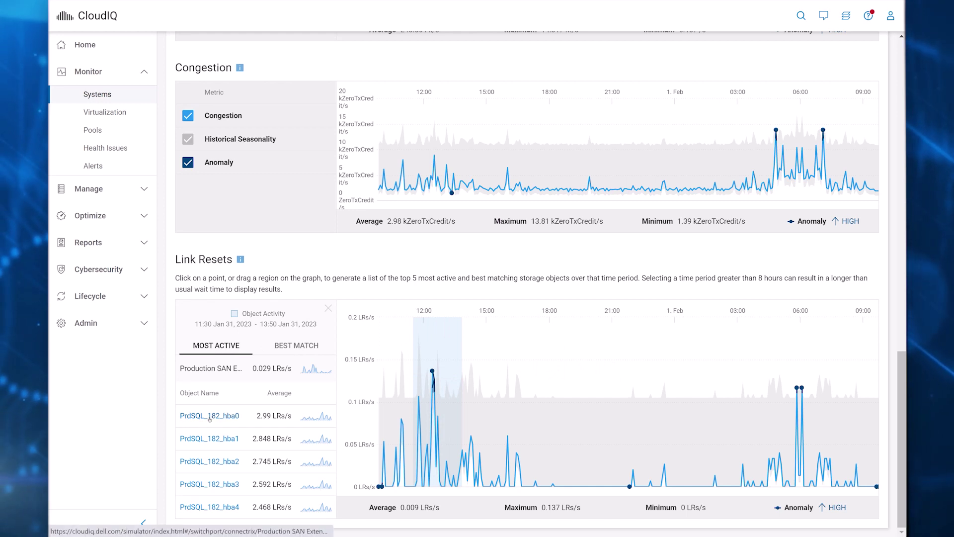
- Open PrdSQL_182_hba0's detail page and add Link Resets to its interface statistics chart
left_click(212, 416)
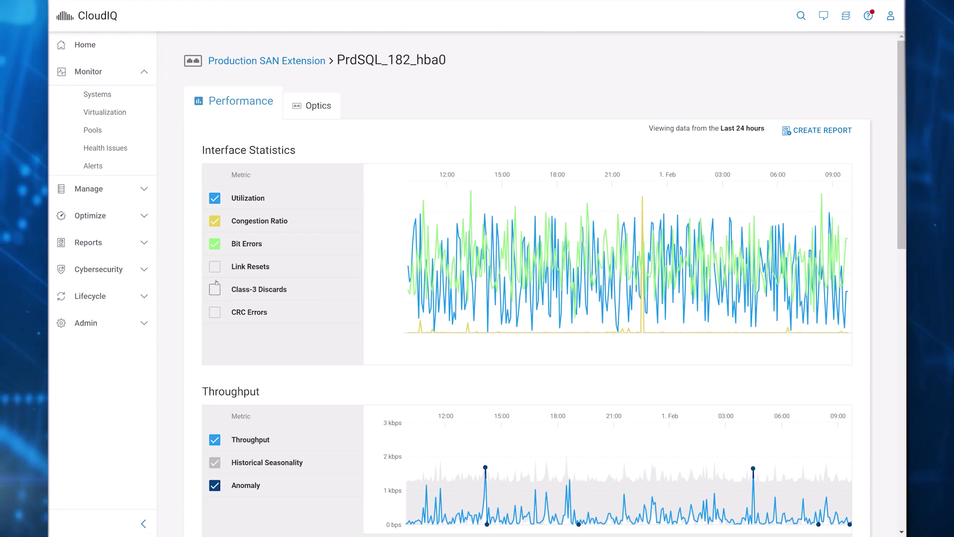
left_click(215, 270)
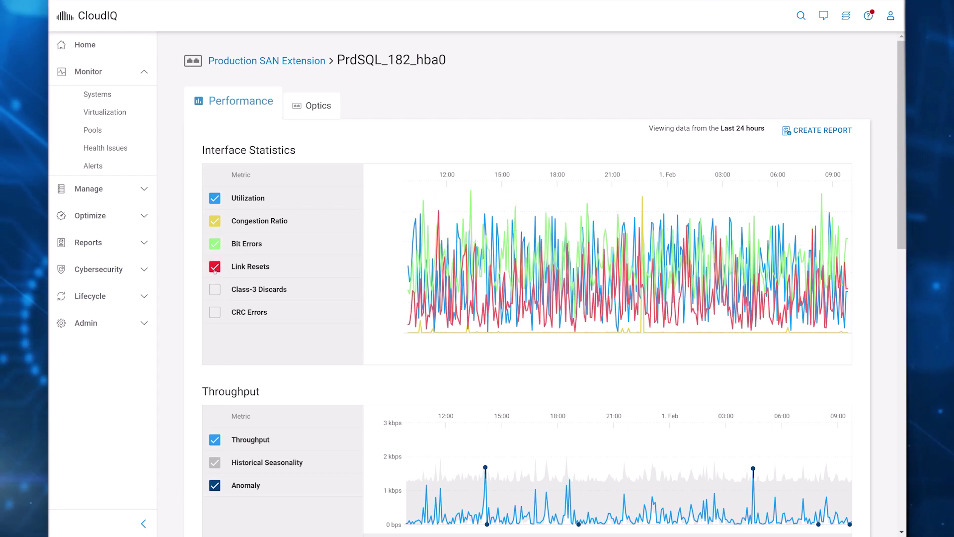
scroll(215, 270, "down", 1)
scroll(214, 271, "down", 6)
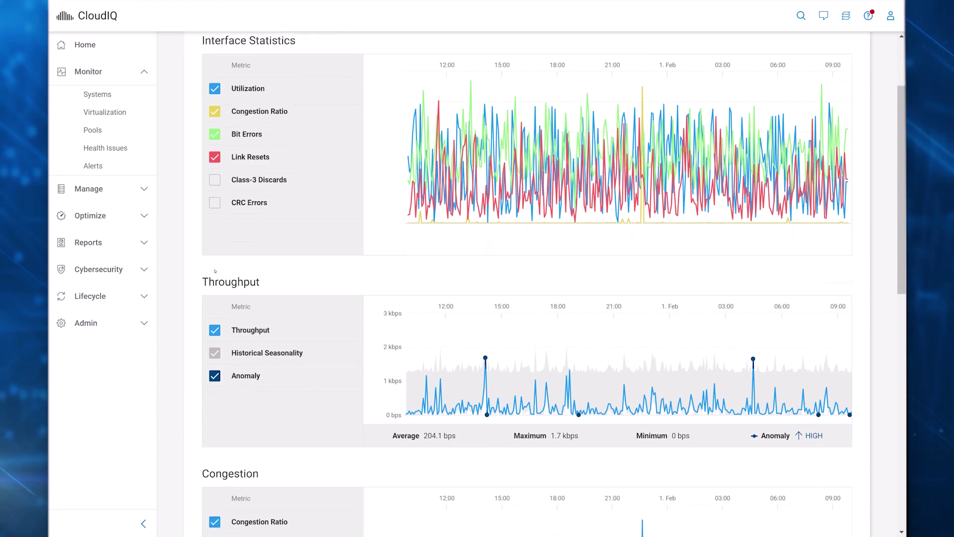
scroll(215, 272, "down", 3)
scroll(214, 270, "down", 2)
- Review the port's optic failure prediction on the Optics tab, then return to Performance
scroll(214, 268, "up", 12)
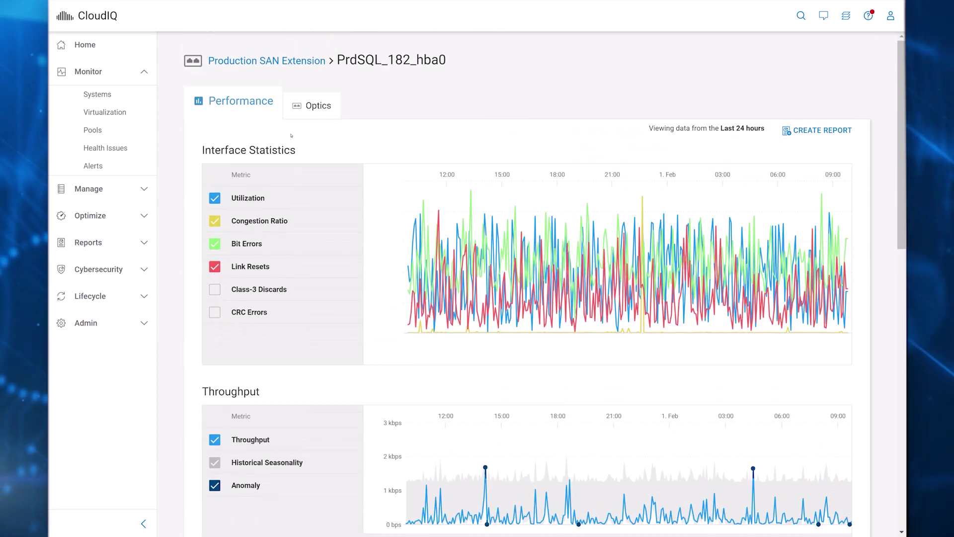
left_click(314, 113)
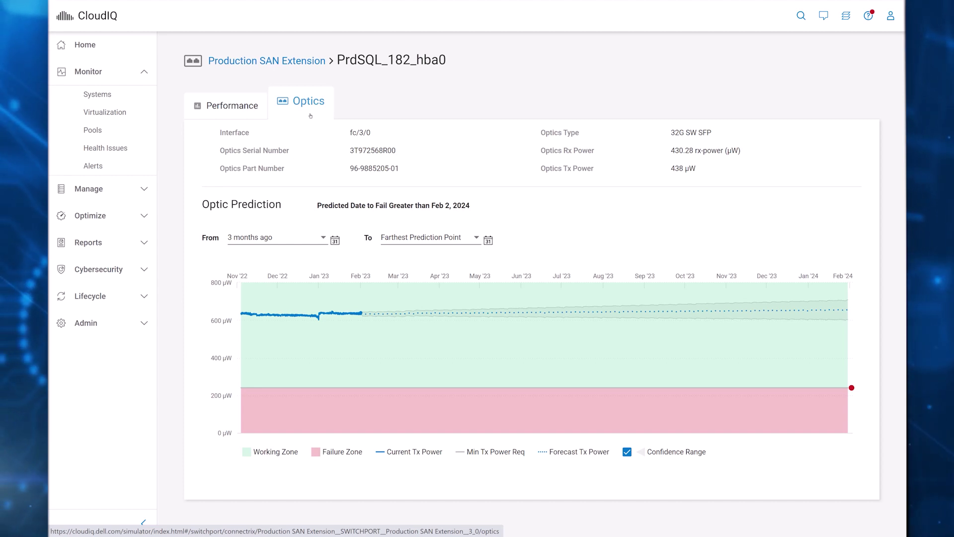
left_click(257, 112)
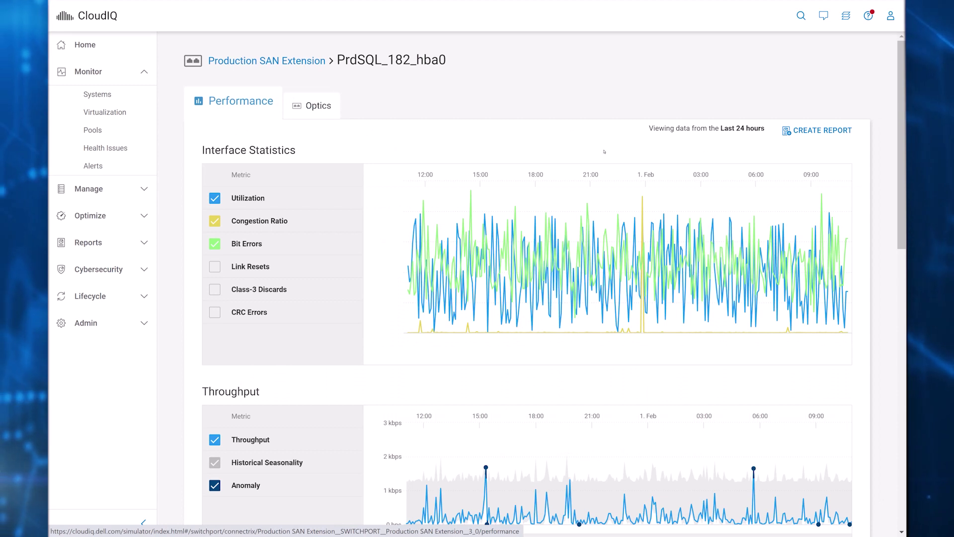
- Create a report from the port's performance data and set its range to Last 3 Days
left_click(809, 131)
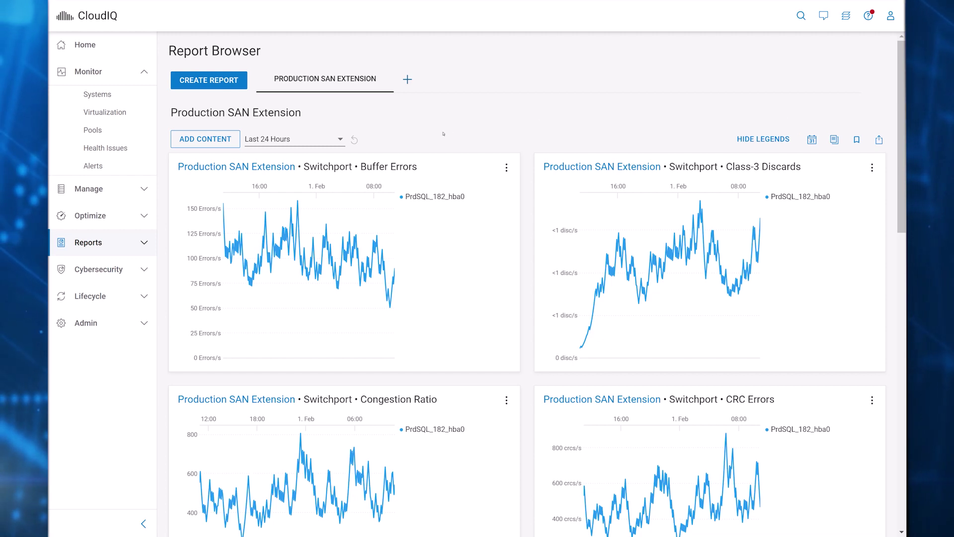
mouse_move(276, 205)
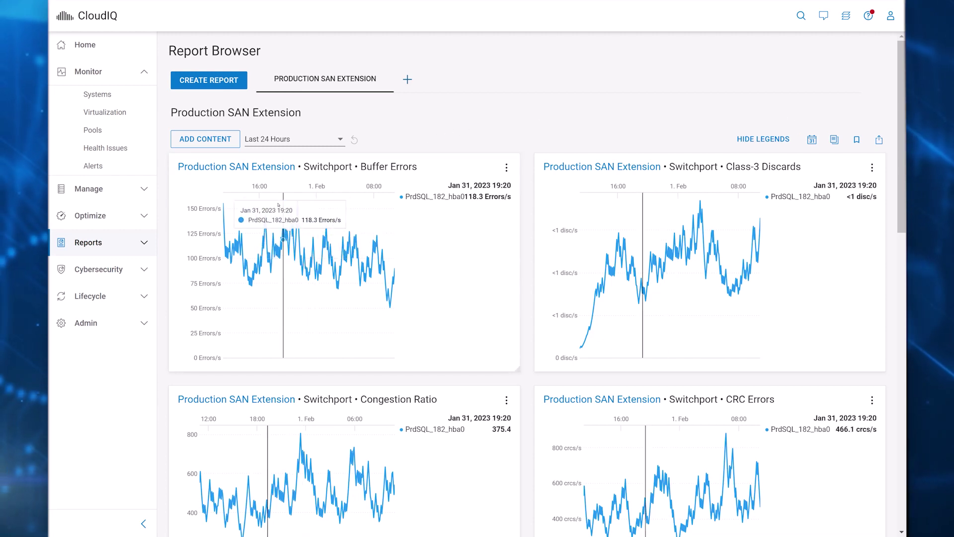
left_click_drag(276, 205, 355, 216)
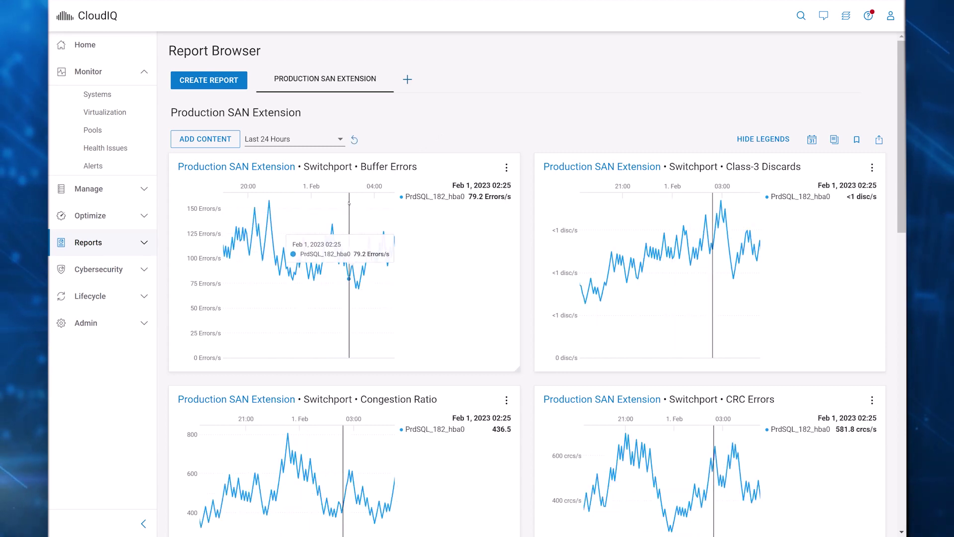
left_click(340, 141)
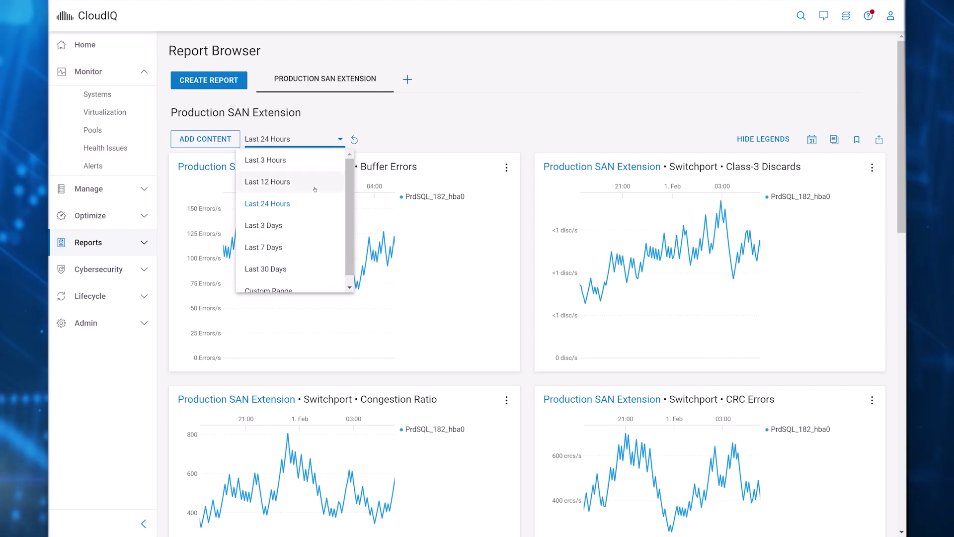
left_click(311, 221)
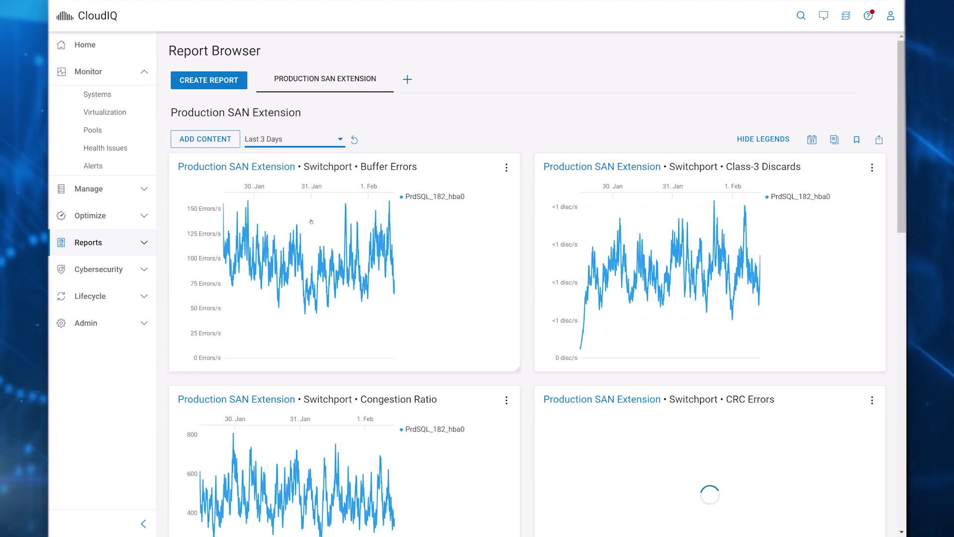
- Edit the Buffer Errors chart to include Port - 2/0 and update its content
mouse_move(311, 222)
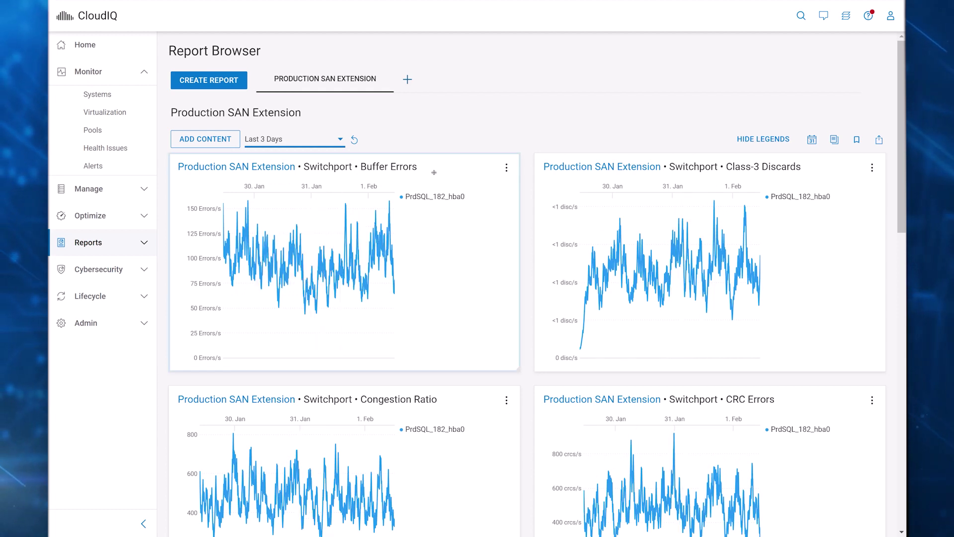
left_click(506, 171)
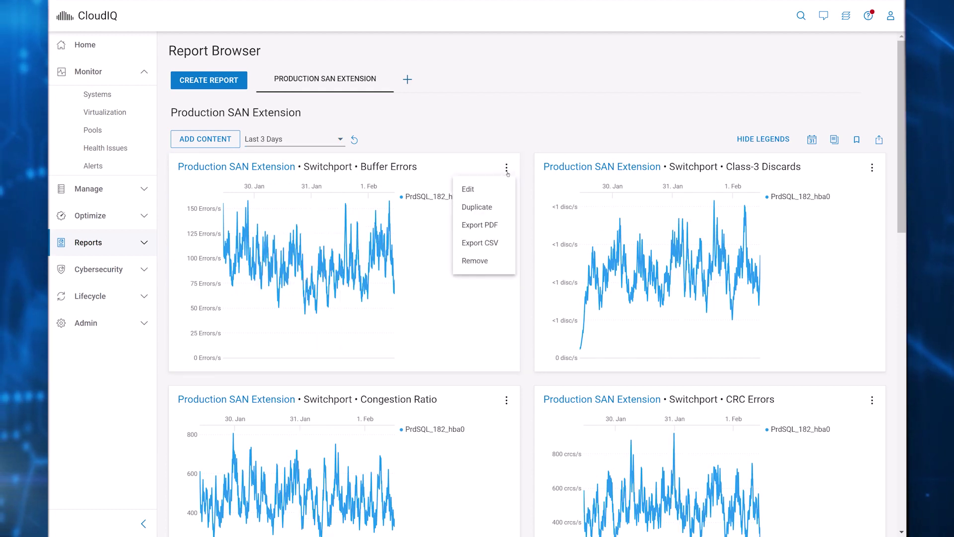
left_click(489, 189)
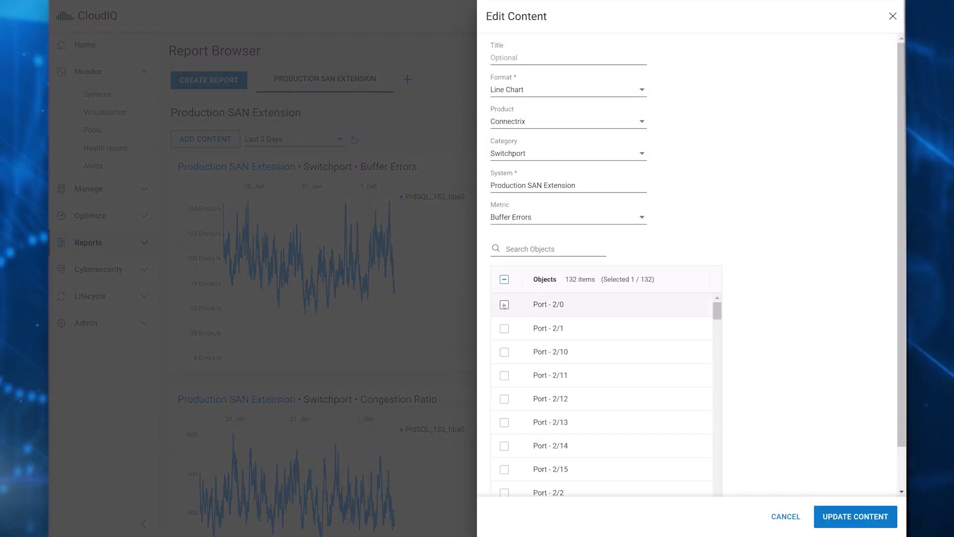
left_click(503, 304)
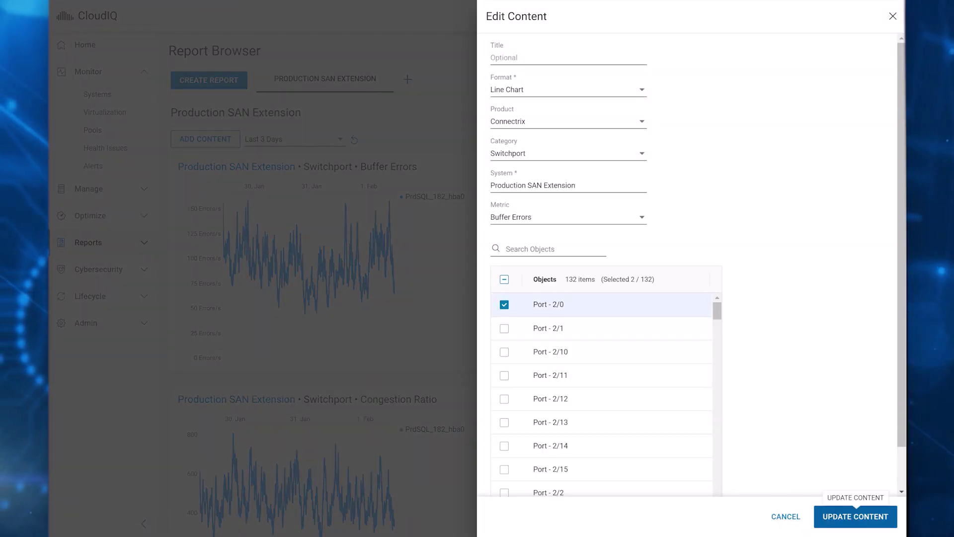
left_click(845, 516)
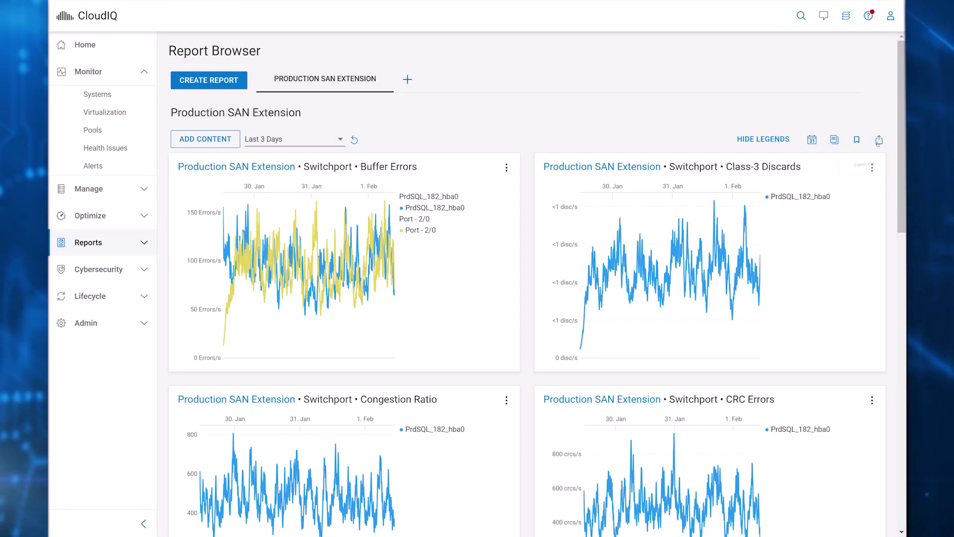
- Open the Schedule Report panel, preset to daily PDF runs at 11:00 AM
left_click(812, 141)
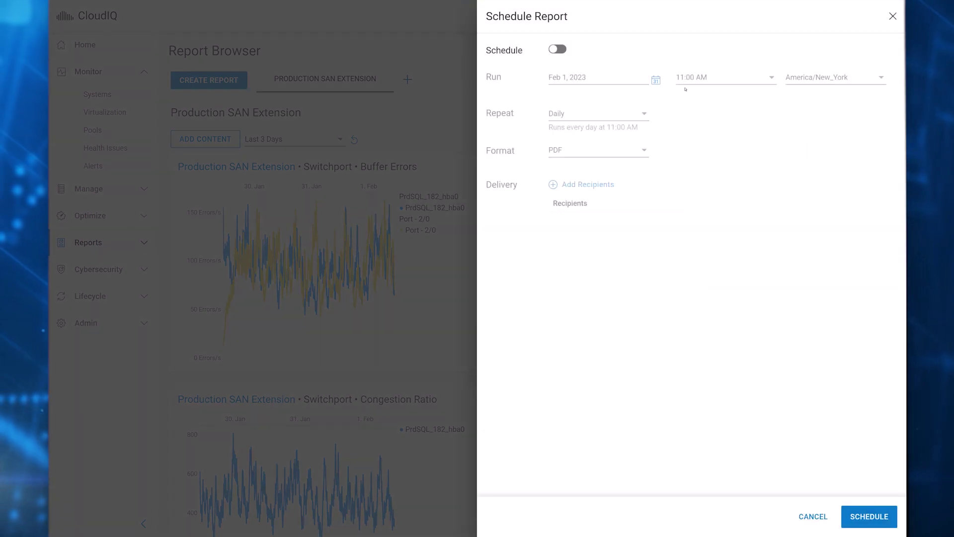